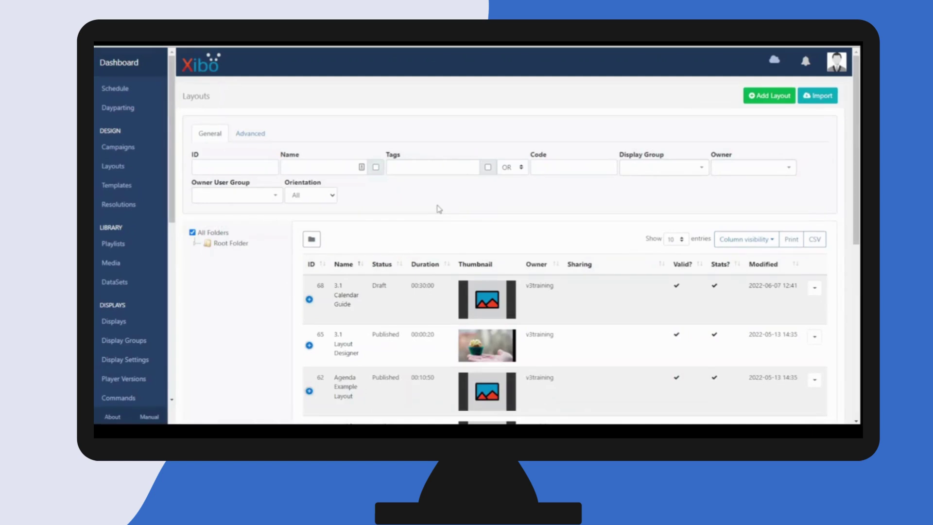
- Start a new layout from the Blank template and continue to its organising details
left_click(780, 97)
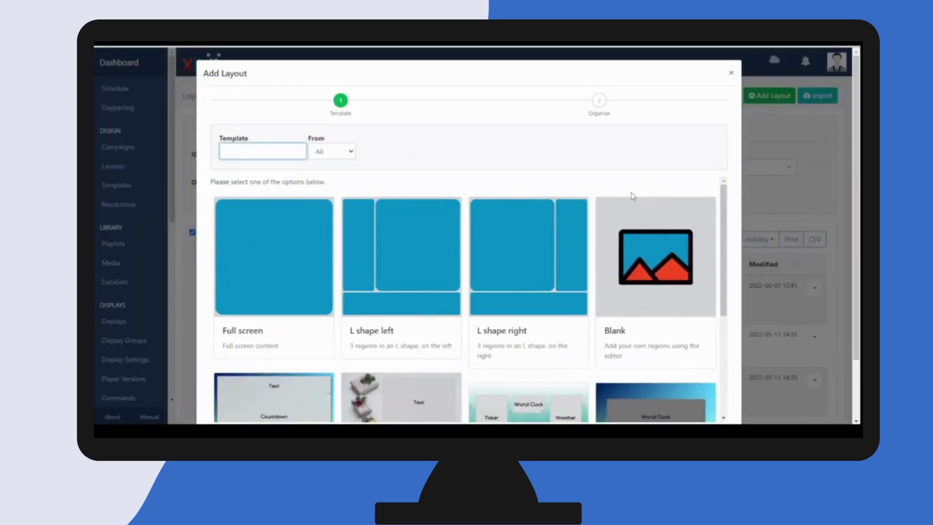
scroll(633, 196, "down", 3)
scroll(633, 195, "up", 3)
scroll(647, 209, "down", 3)
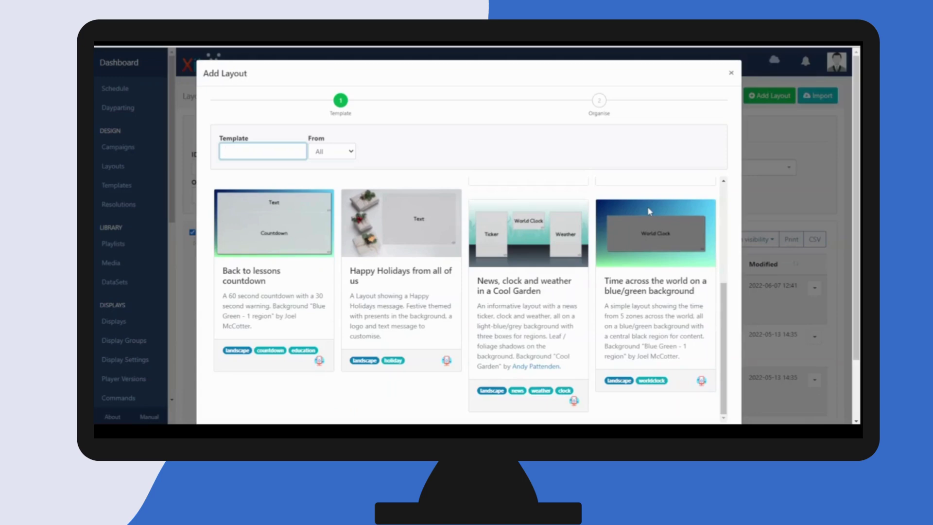
scroll(650, 212, "up", 3)
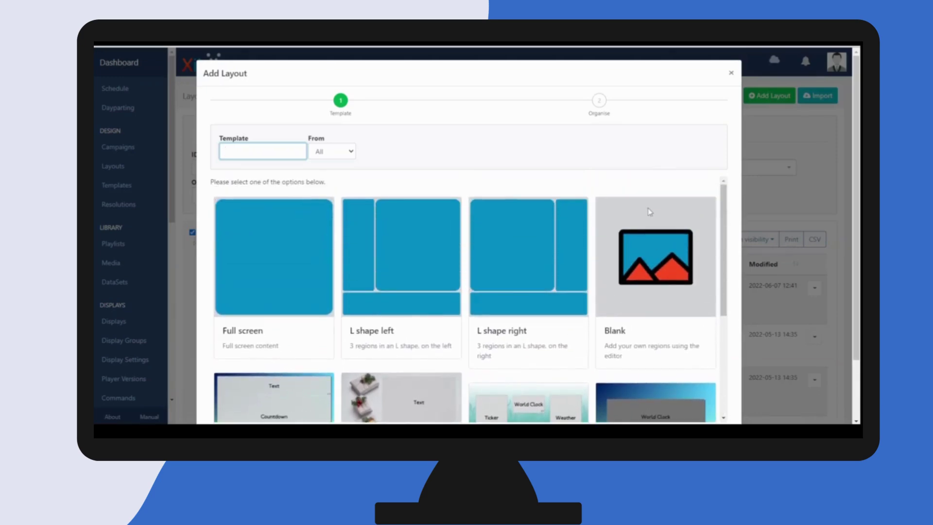
left_click(667, 266)
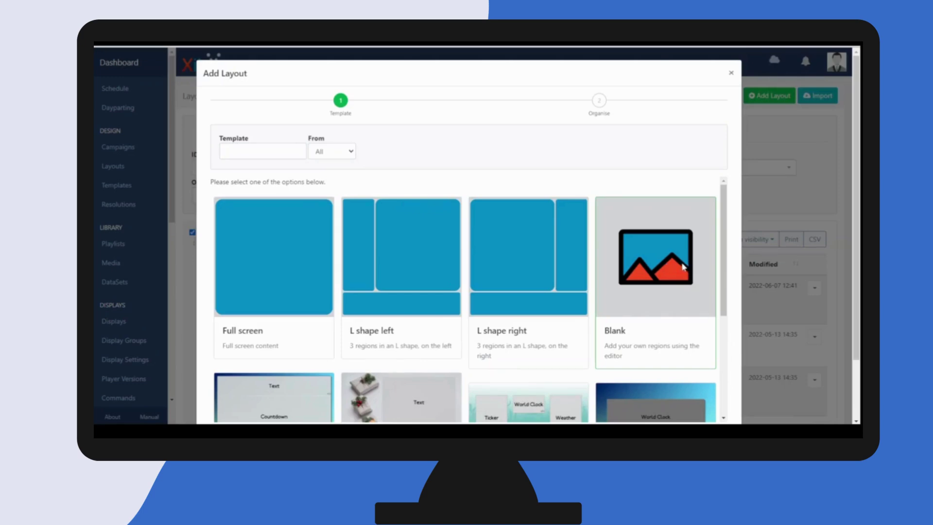
scroll(680, 266, "down", 3)
scroll(807, 223, "down", 2)
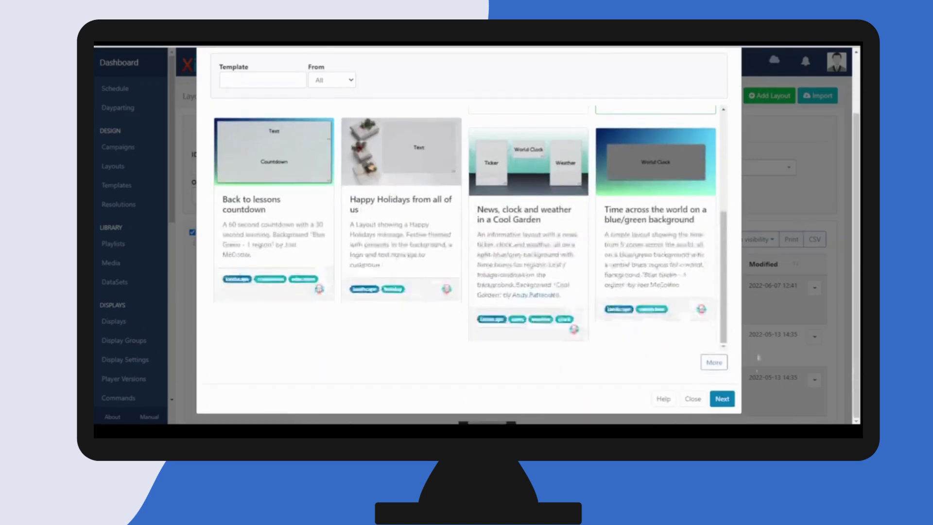
left_click(724, 398)
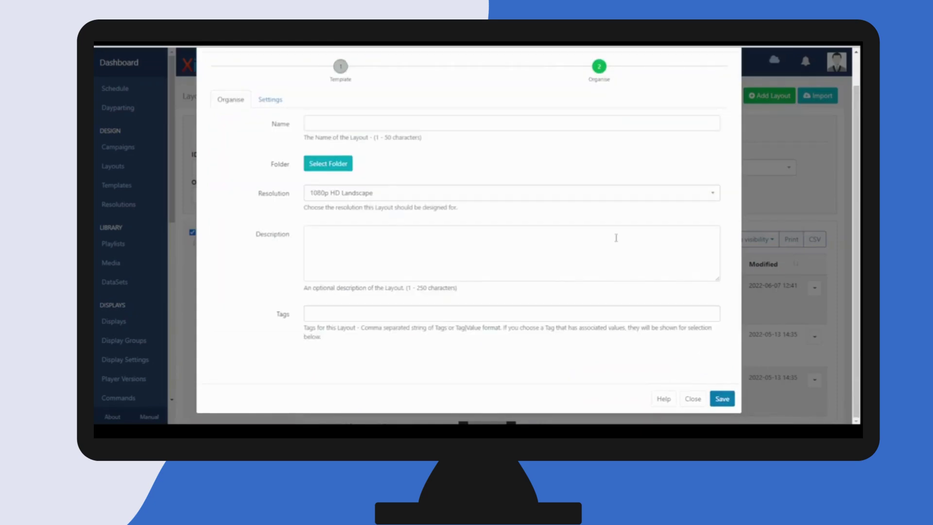
- Name the new layout Training and assign it to the Training folder under Root Folder
left_click(369, 121)
type("Trai")
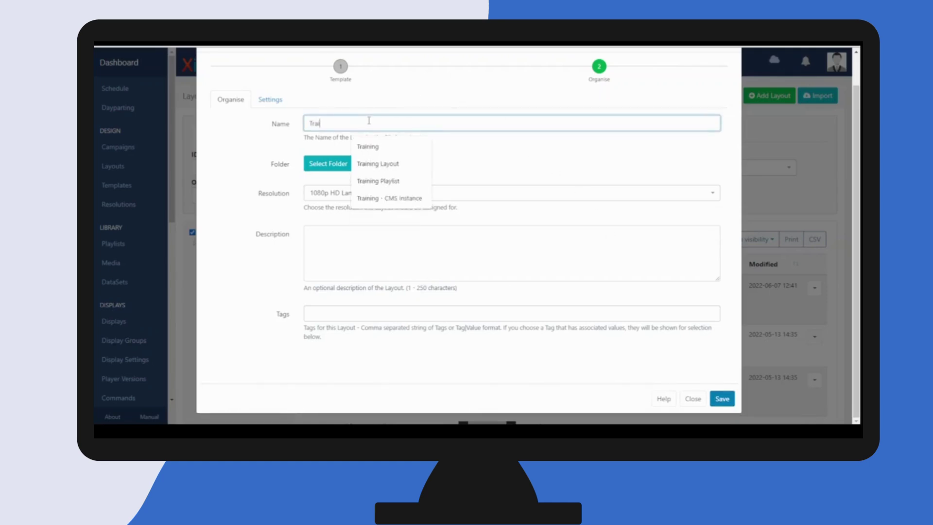
type("ning")
left_click(447, 155)
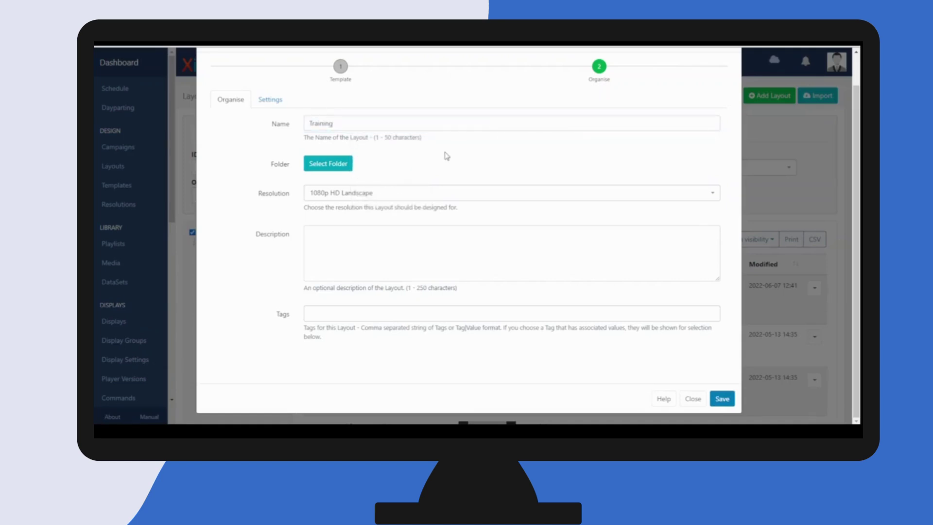
left_click(343, 165)
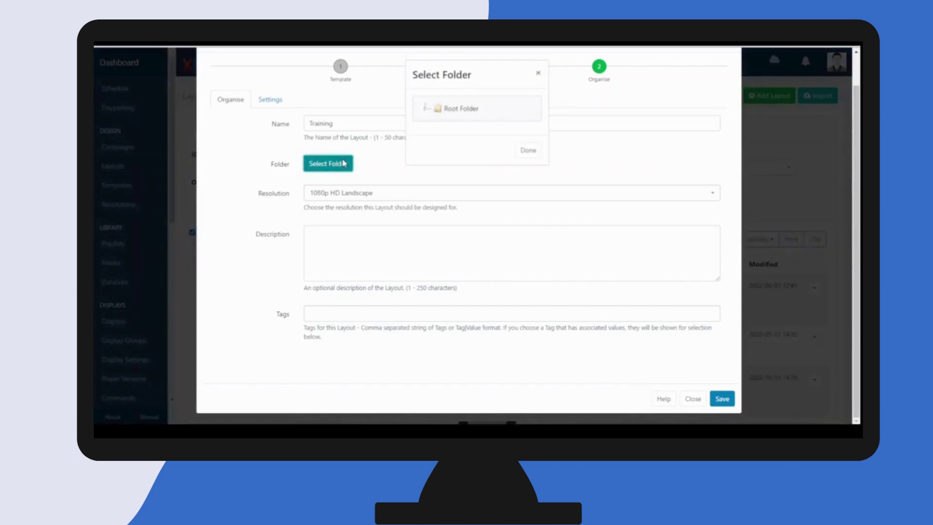
left_click(426, 108)
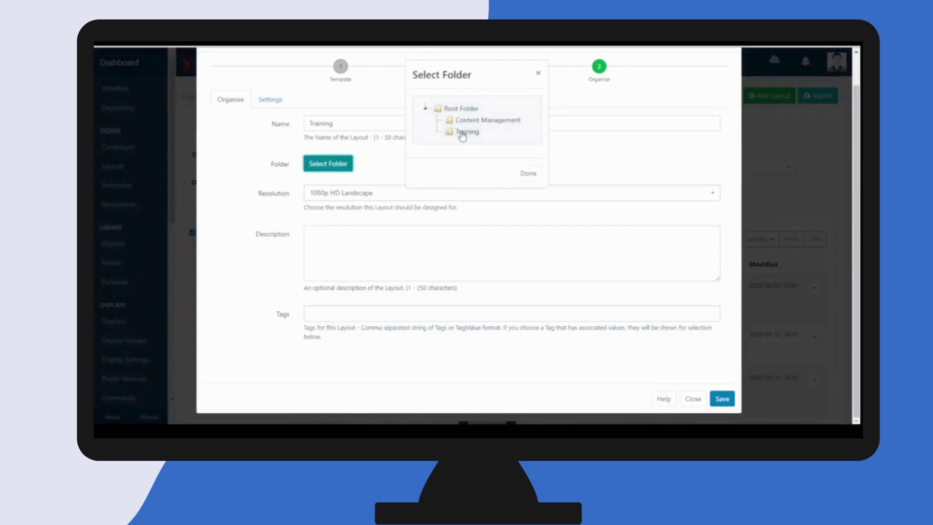
left_click(463, 133)
left_click(528, 174)
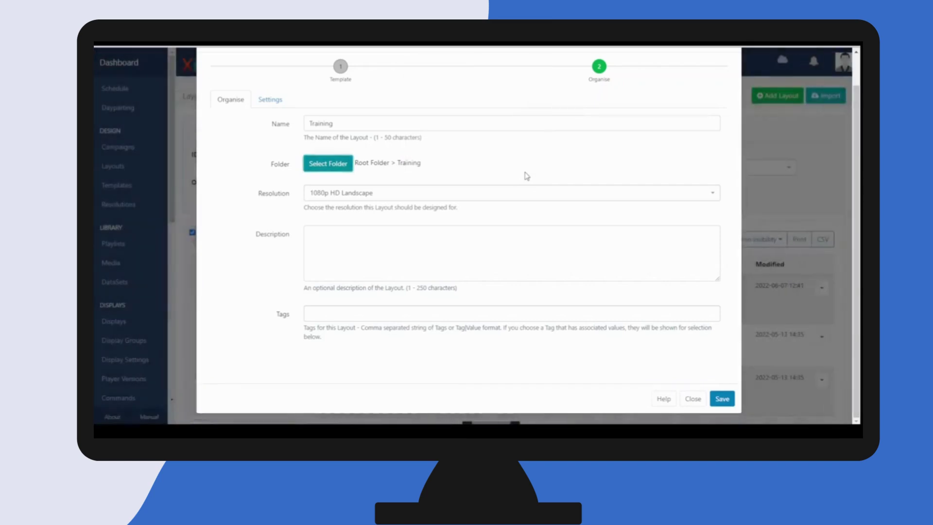
- Check the resolution choices and optional settings, keep 1080p HD Landscape, and save the new layout
left_click(439, 198)
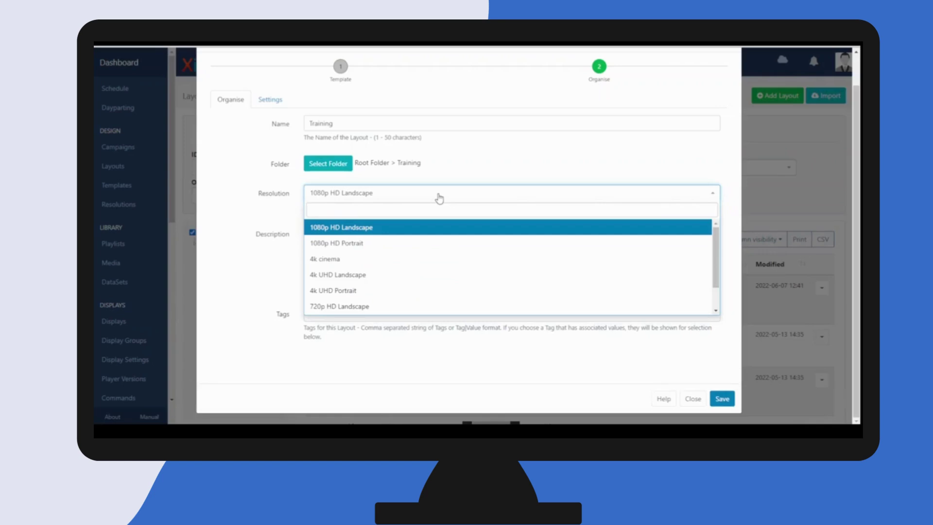
left_click(440, 197)
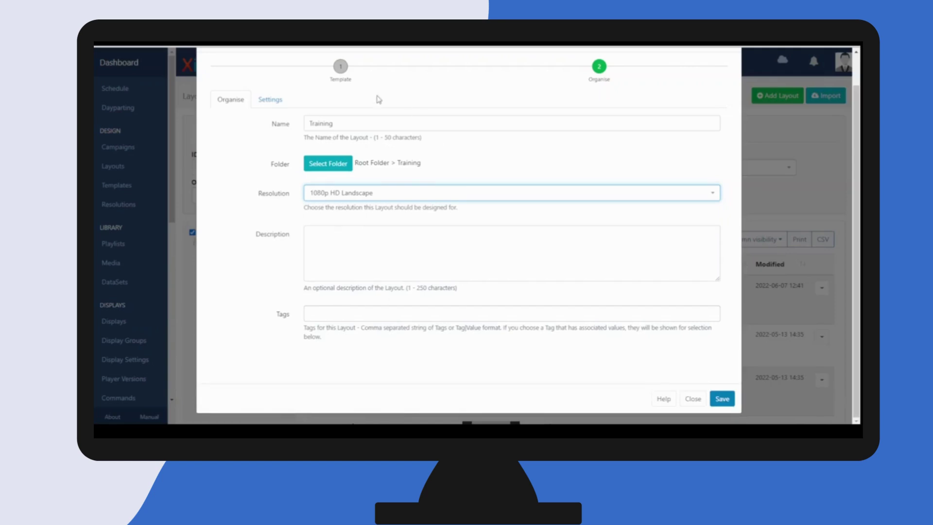
left_click(276, 101)
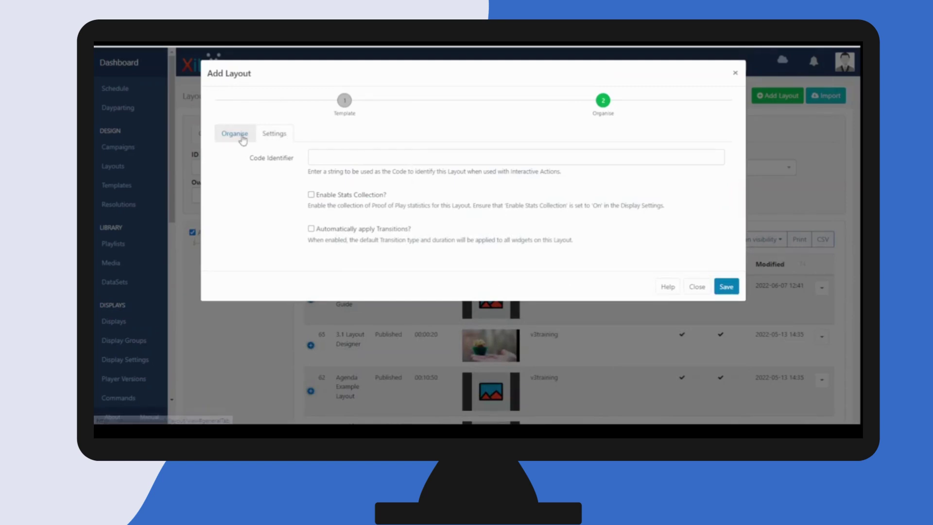
left_click(243, 140)
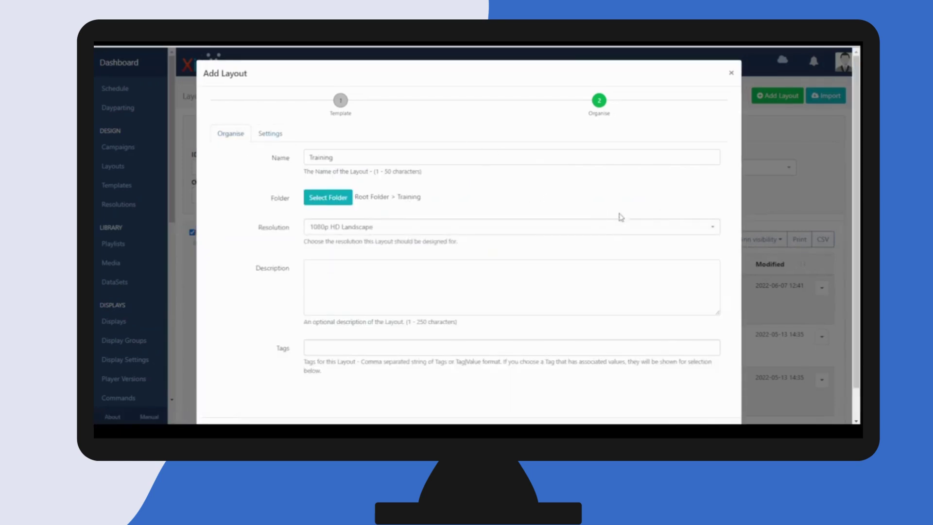
scroll(631, 226, "down", 2)
left_click(723, 398)
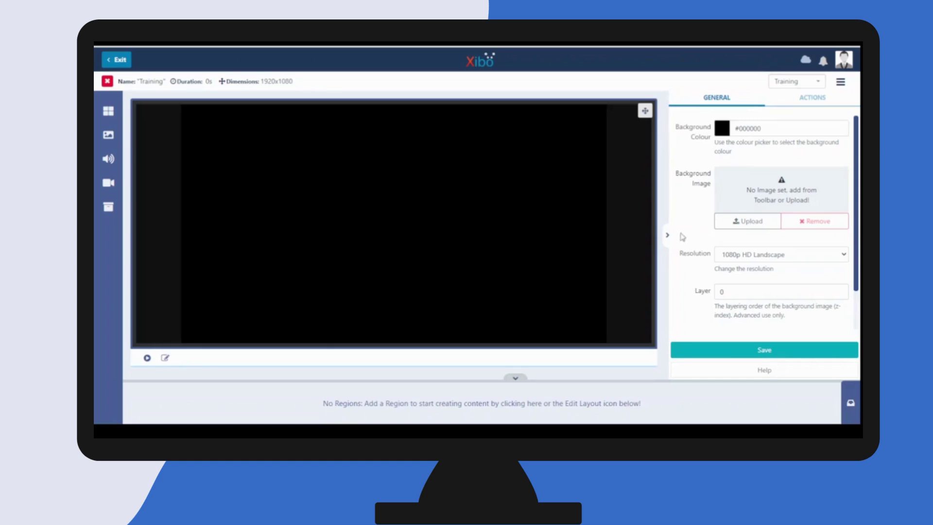
left_click(667, 236)
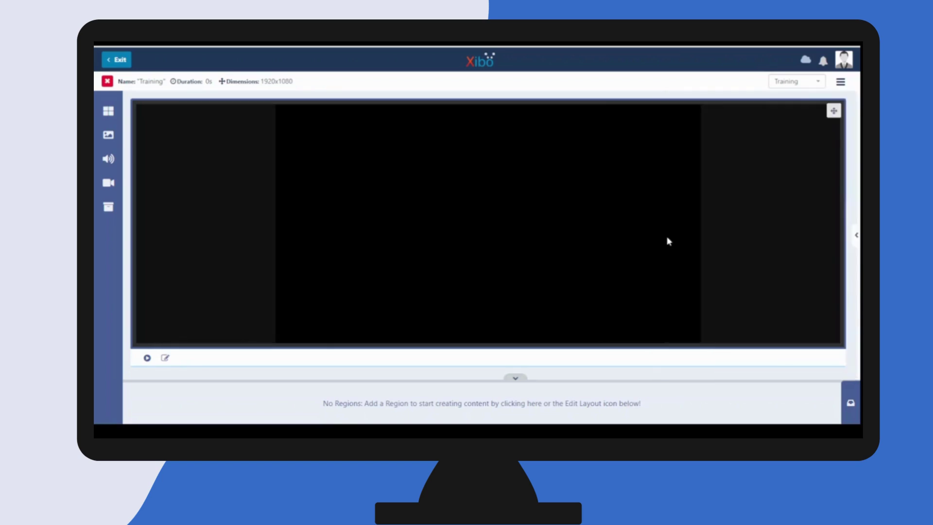
left_click(856, 240)
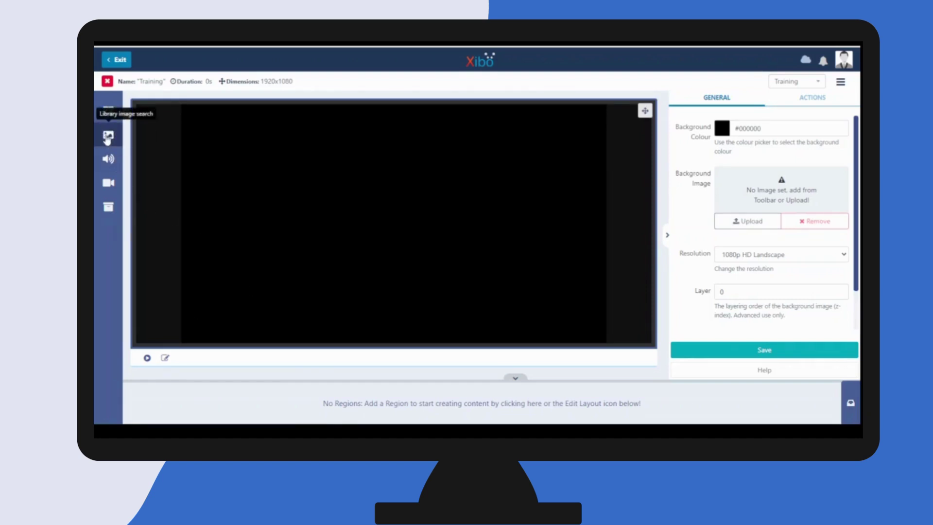
- Browse the library images and preview the Blue Background image in both the small and enlarged window sizes
left_click(108, 137)
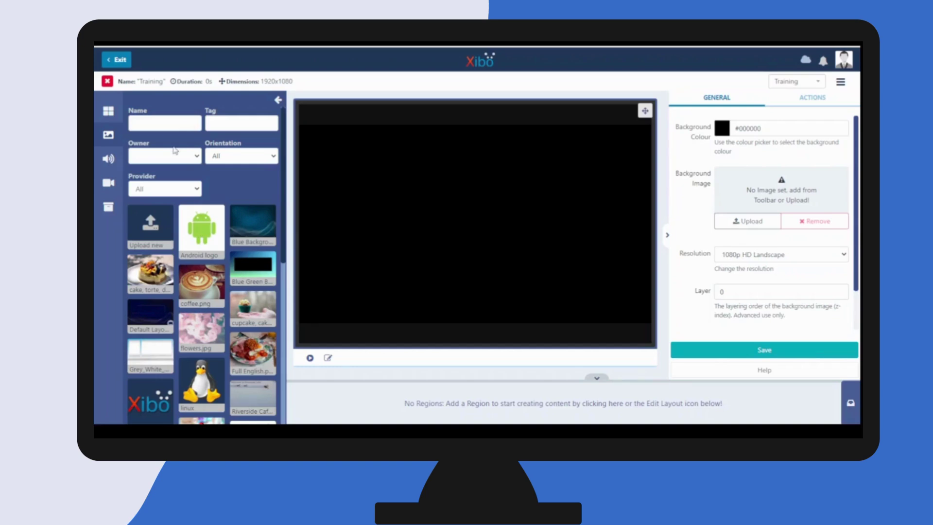
scroll(239, 190, "down", 3)
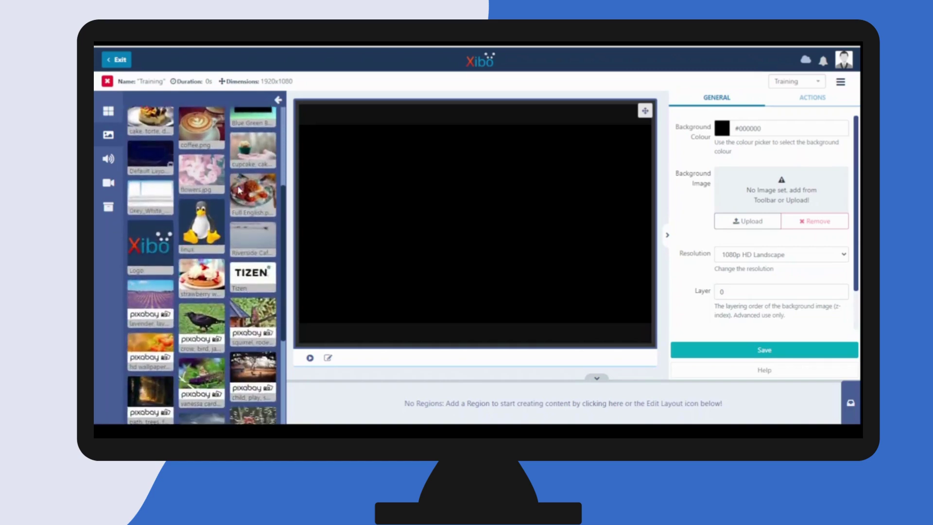
scroll(238, 190, "up", 3)
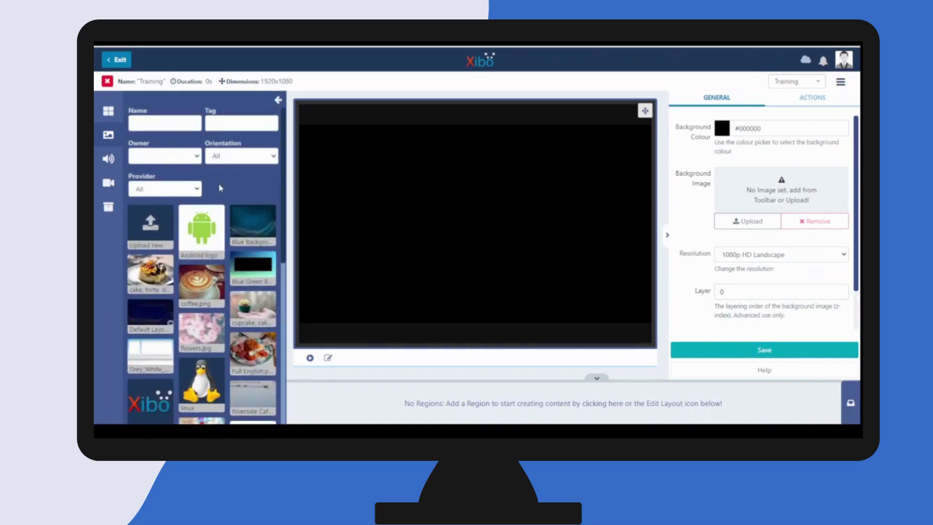
mouse_move(268, 225)
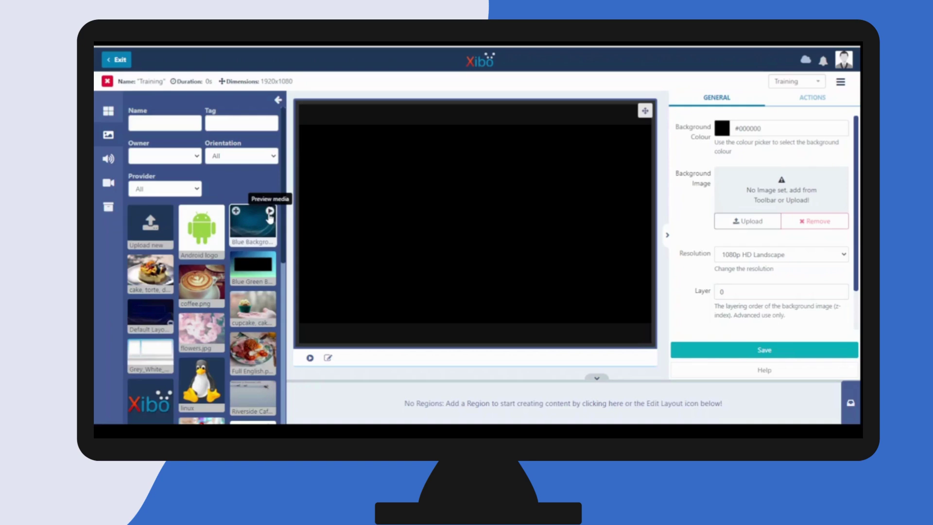
left_click(270, 213)
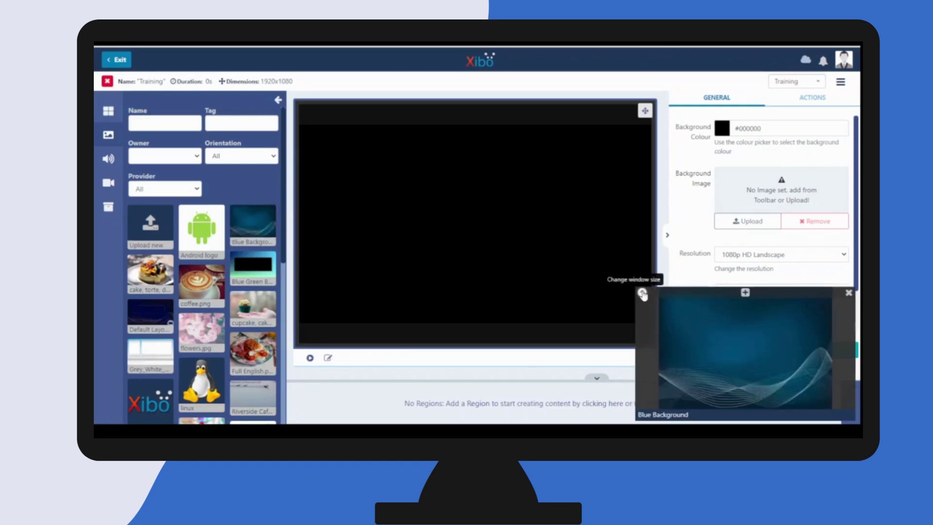
left_click(642, 295)
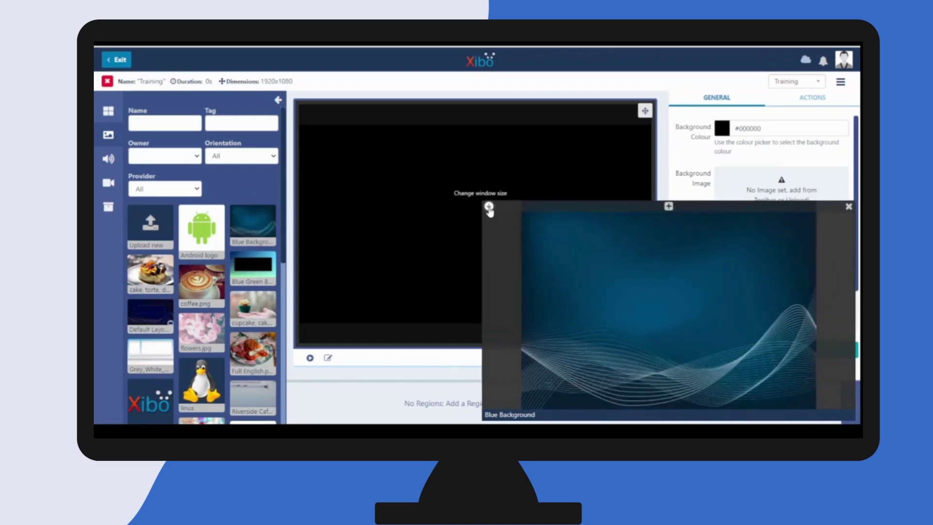
left_click(489, 208)
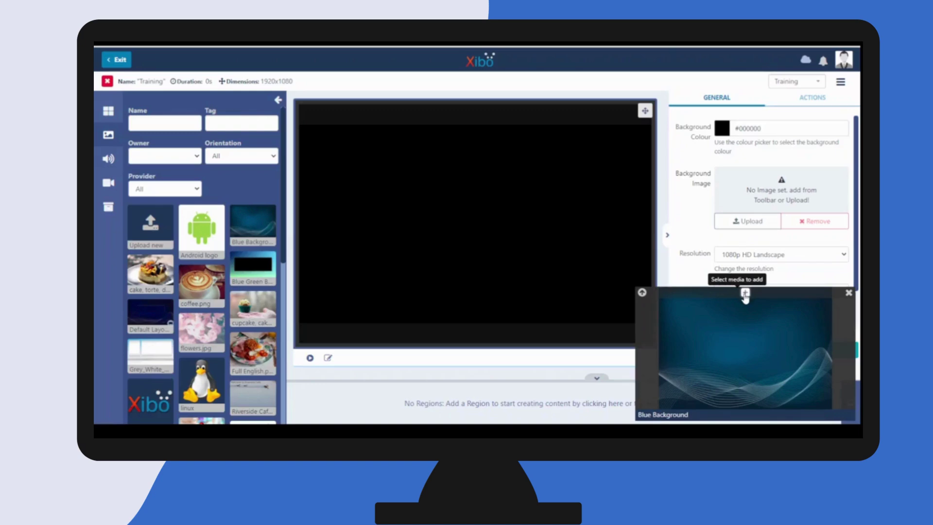
left_click(848, 293)
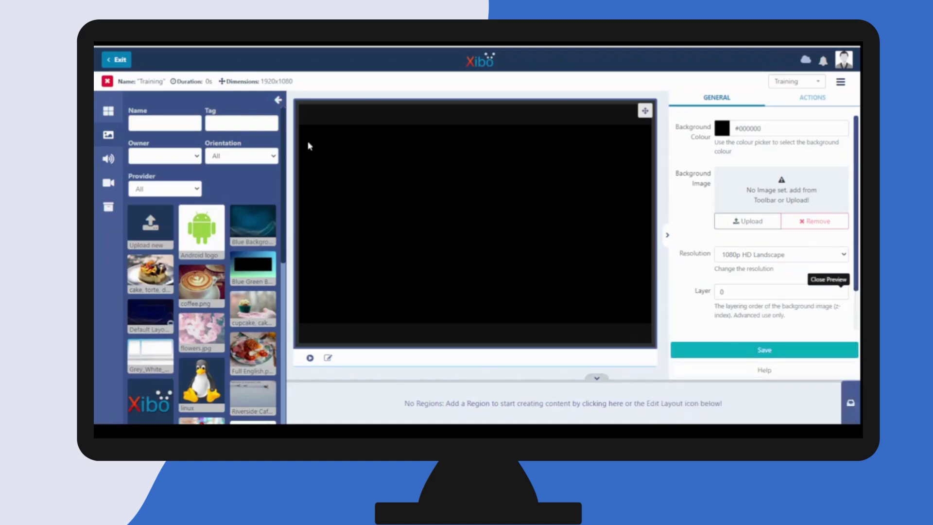
- Set the Blue Background library image as the layout's background image and save the change
mouse_move(243, 213)
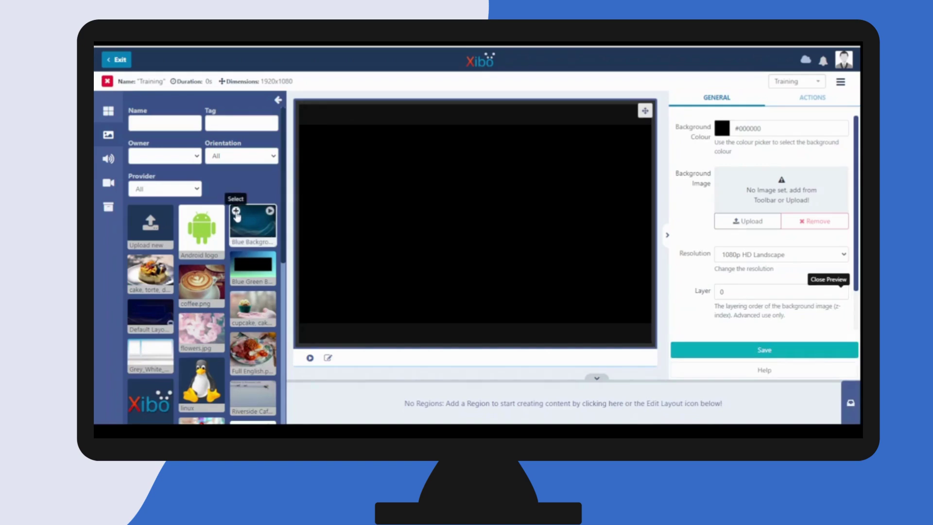
left_click(236, 212)
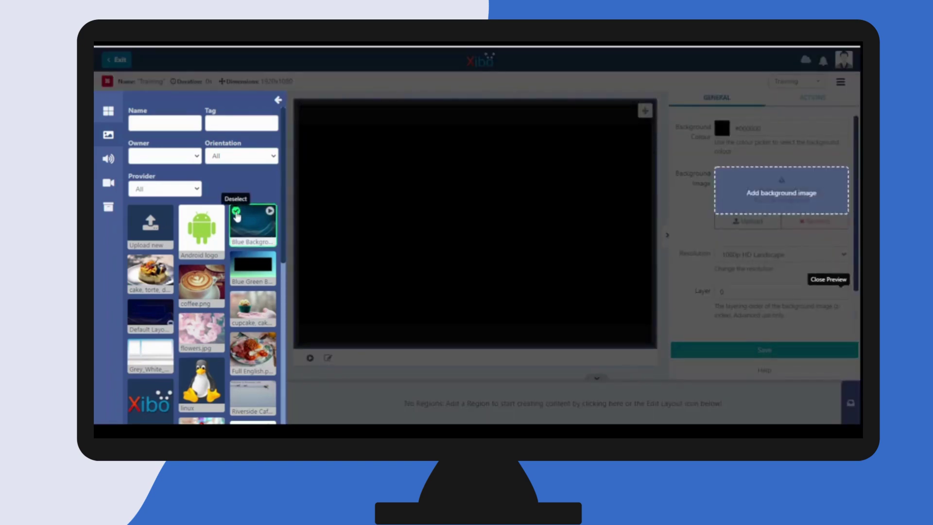
left_click(774, 198)
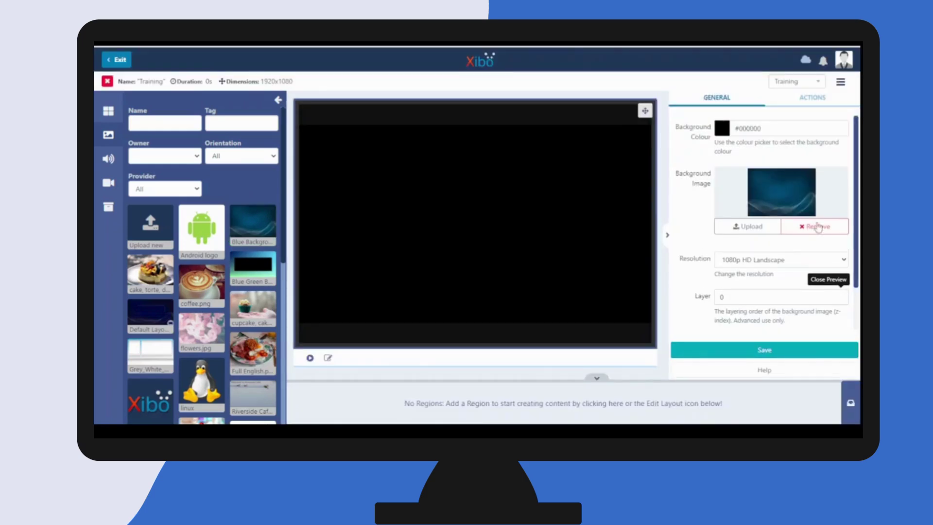
left_click(743, 350)
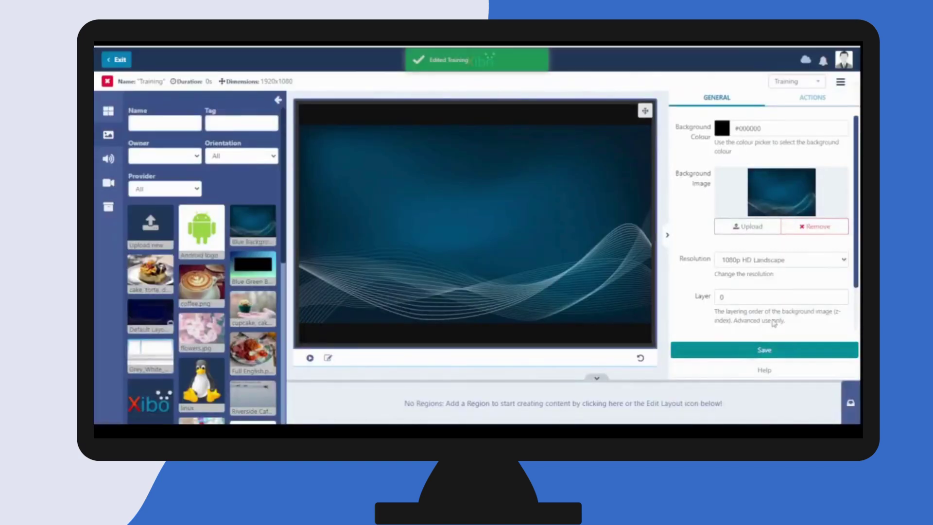
- Collapse the side panes, add a region to the layout in edit mode and make it slightly smaller
left_click(667, 238)
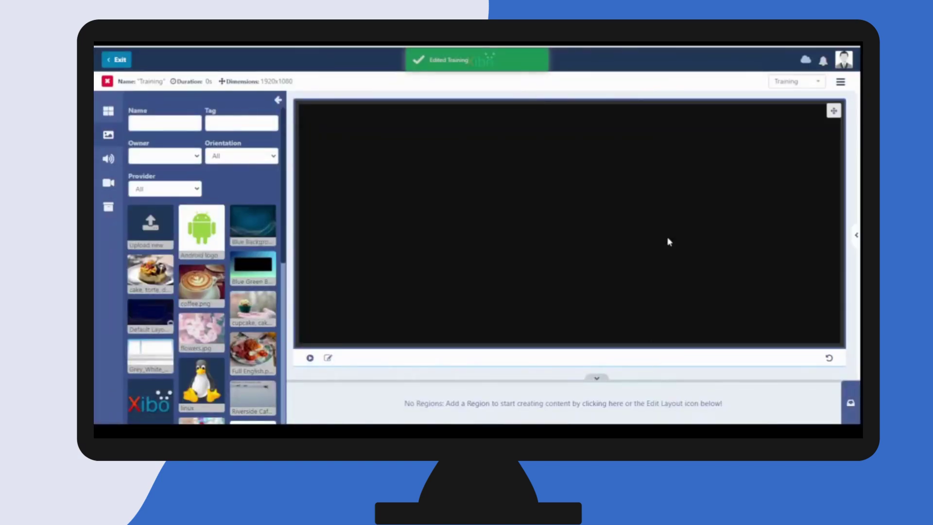
left_click(276, 101)
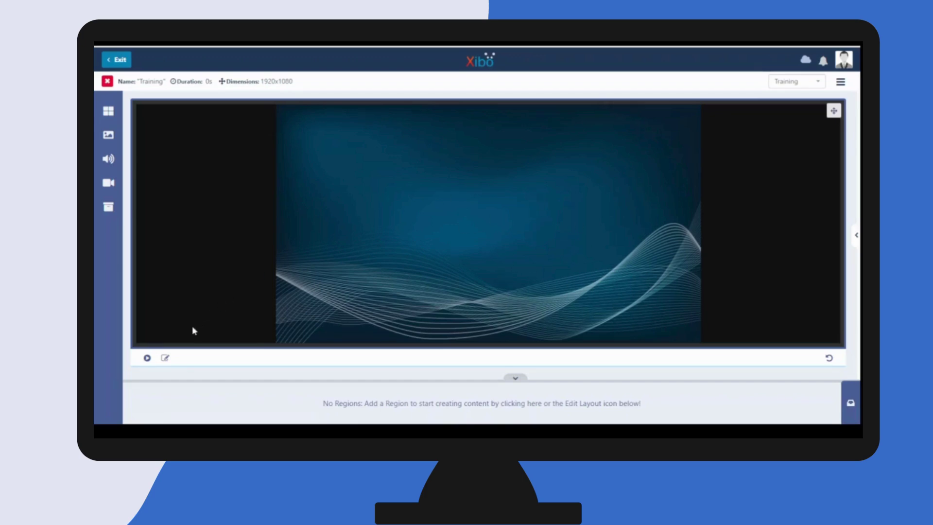
left_click(166, 360)
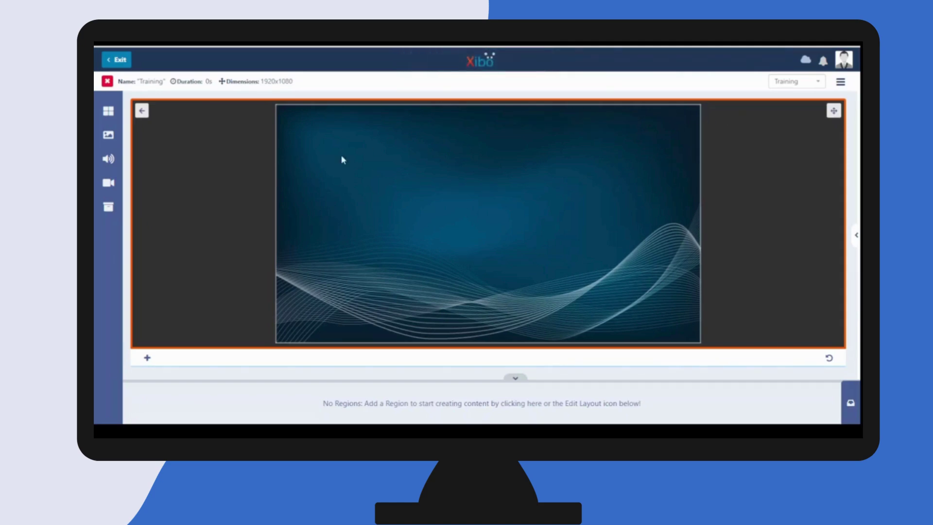
left_click(147, 360)
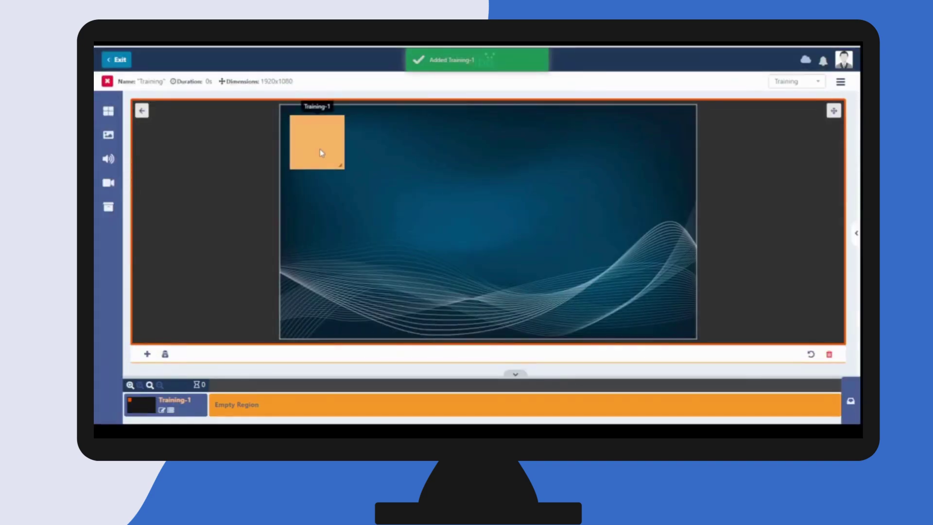
mouse_move(341, 166)
left_mouse_down()
mouse_move(395, 223)
mouse_move(334, 154)
left_mouse_up()
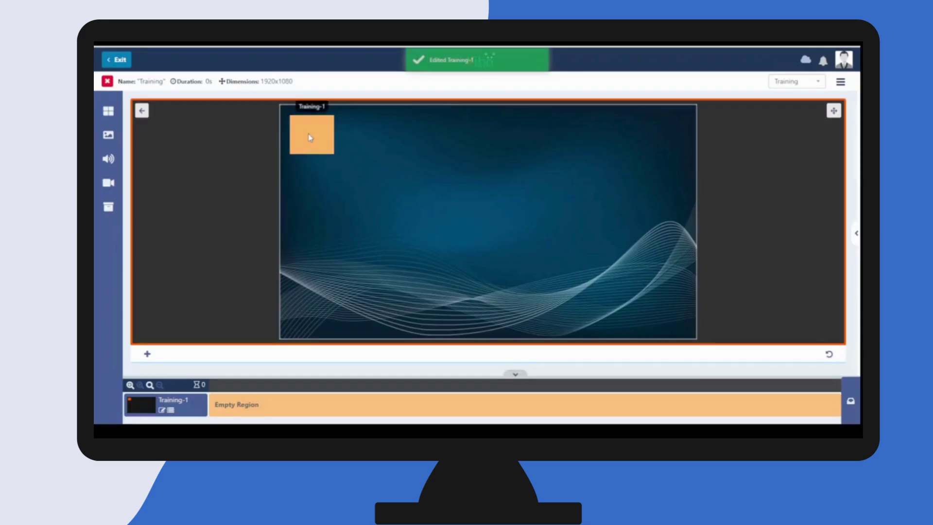
- Move the small region to the layout's lower-right corner and add a wide region of about 1136 by 365 in the upper middle
left_click_drag(313, 134, 677, 328)
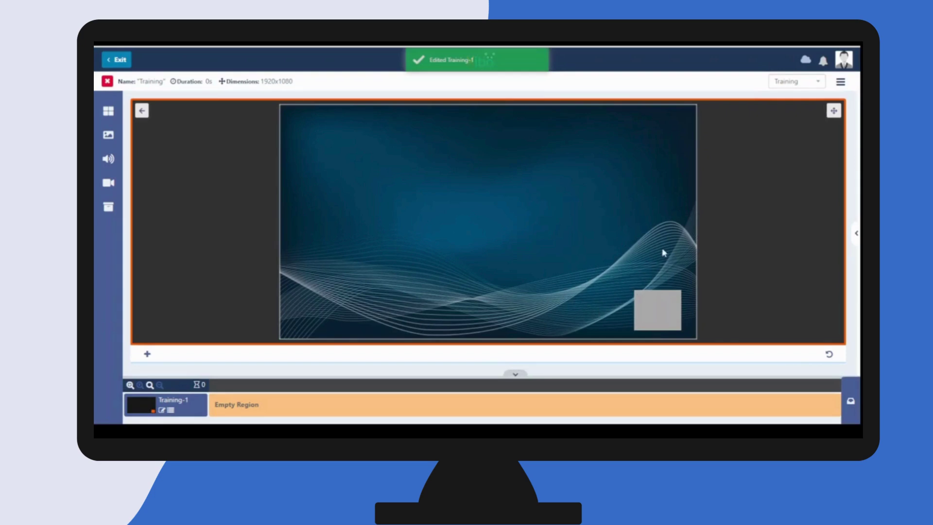
left_click(147, 355)
left_click_drag(342, 150, 593, 200)
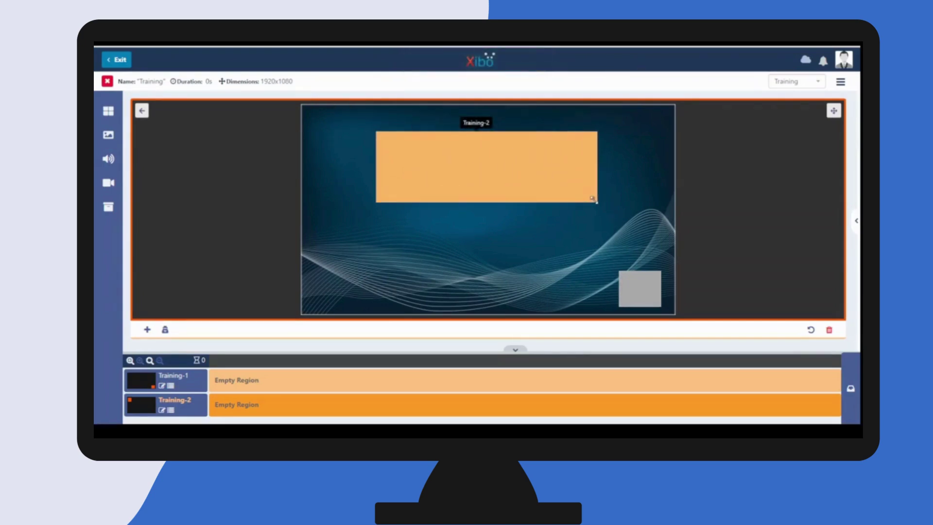
left_click_drag(592, 199, 594, 201)
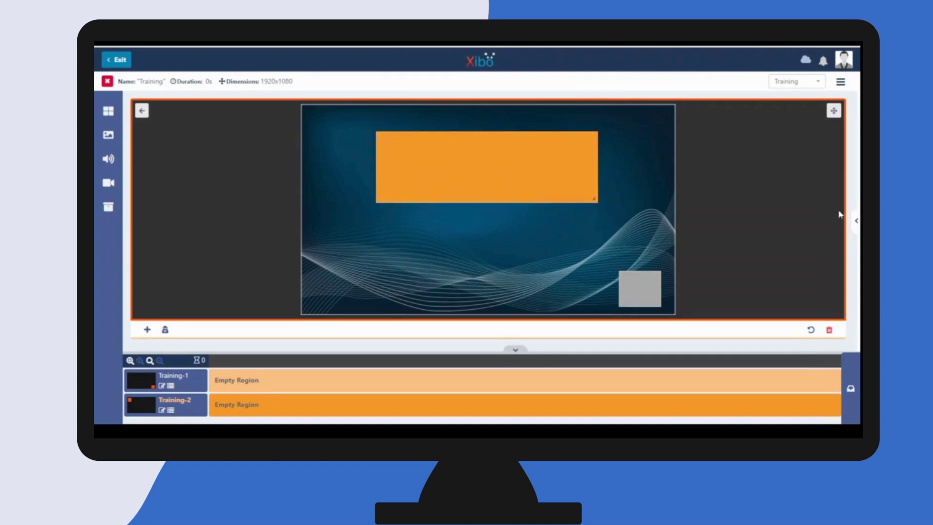
- Review the wide region's general and positioning options, and leave the layout's region edit mode
left_click(857, 222)
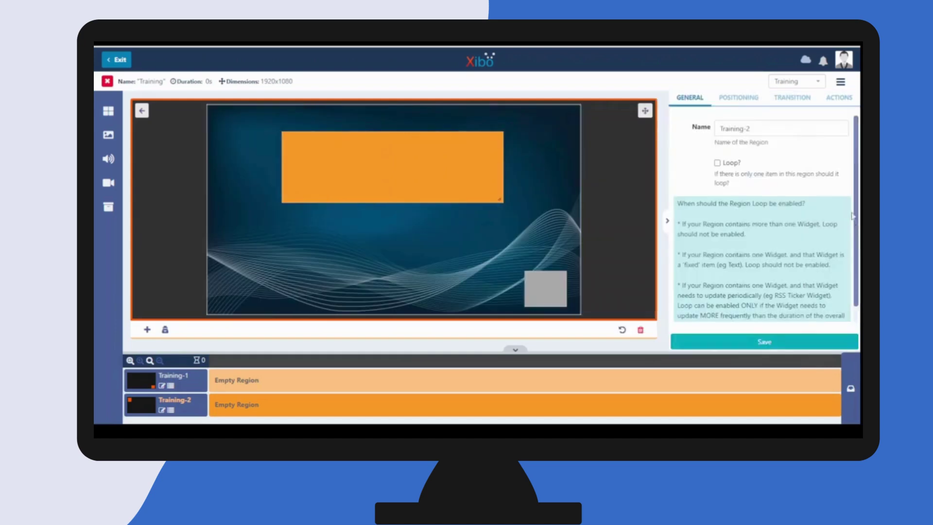
left_click(747, 100)
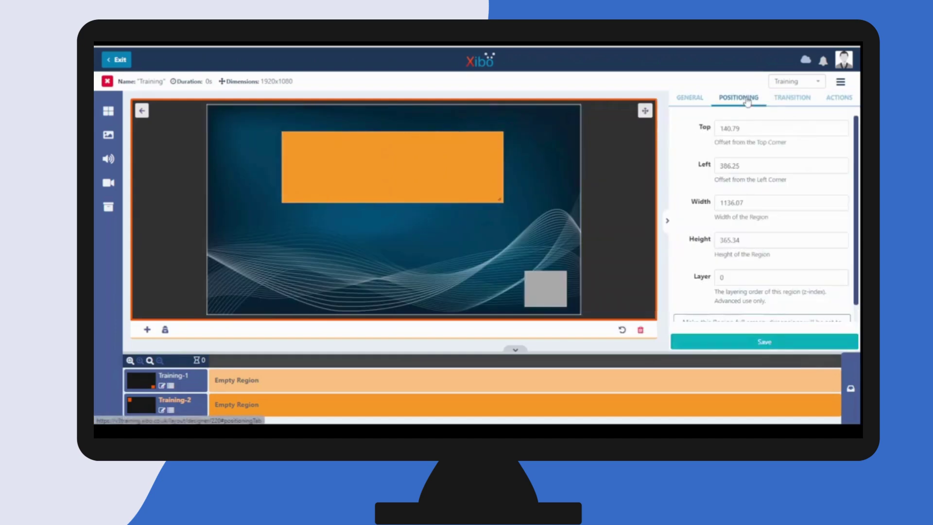
left_click(687, 101)
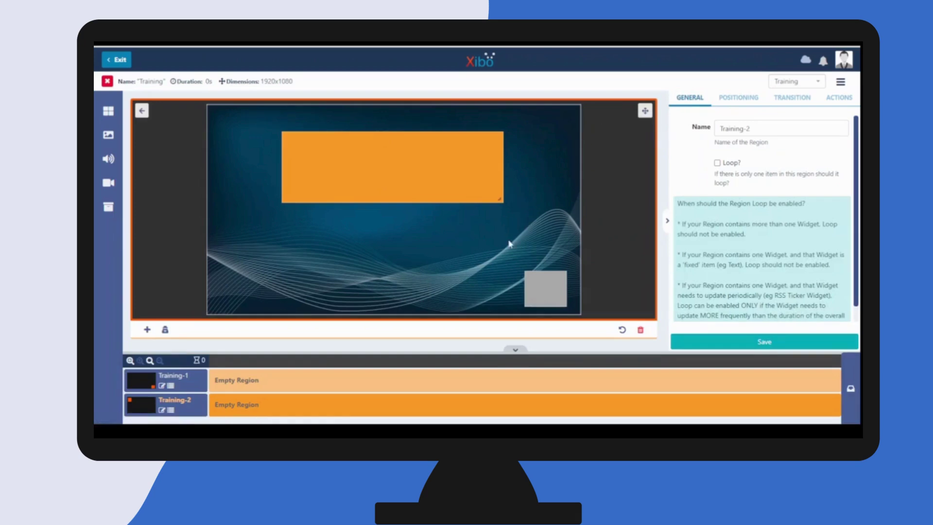
left_click(665, 223)
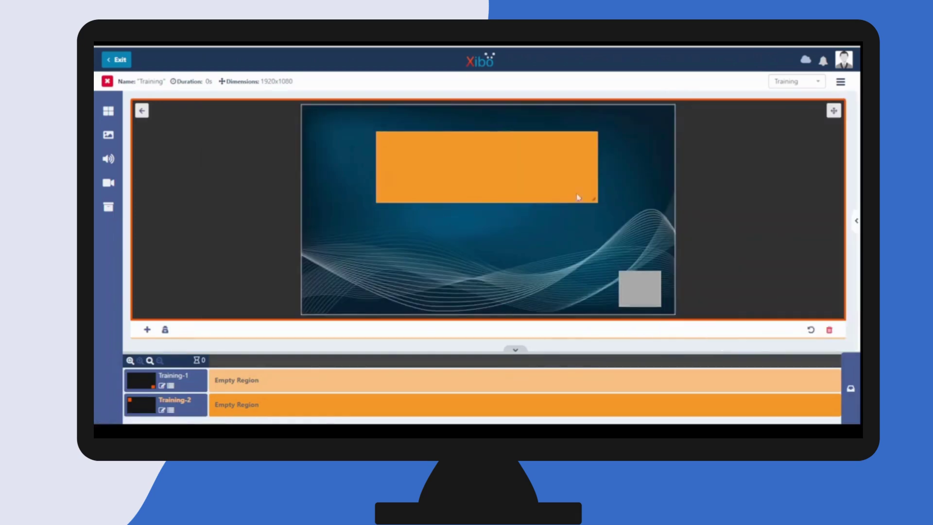
left_click(647, 176)
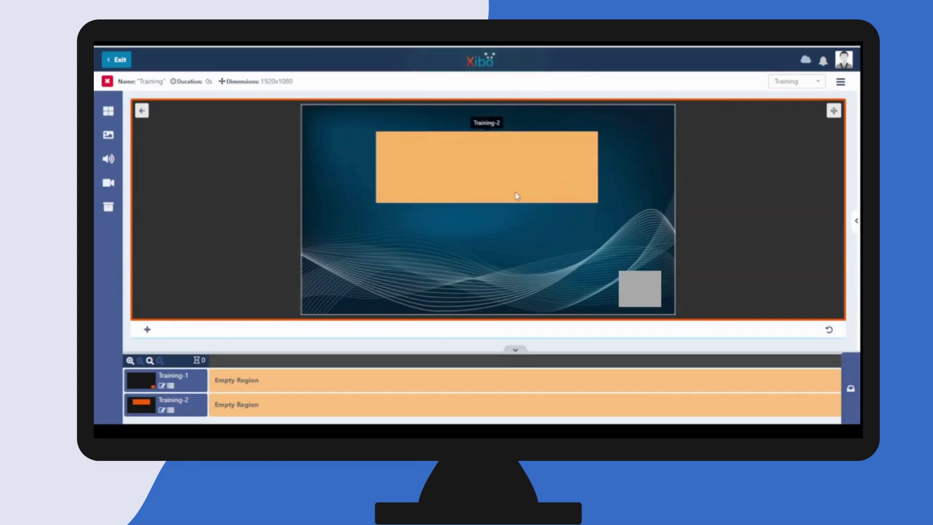
left_click(142, 112)
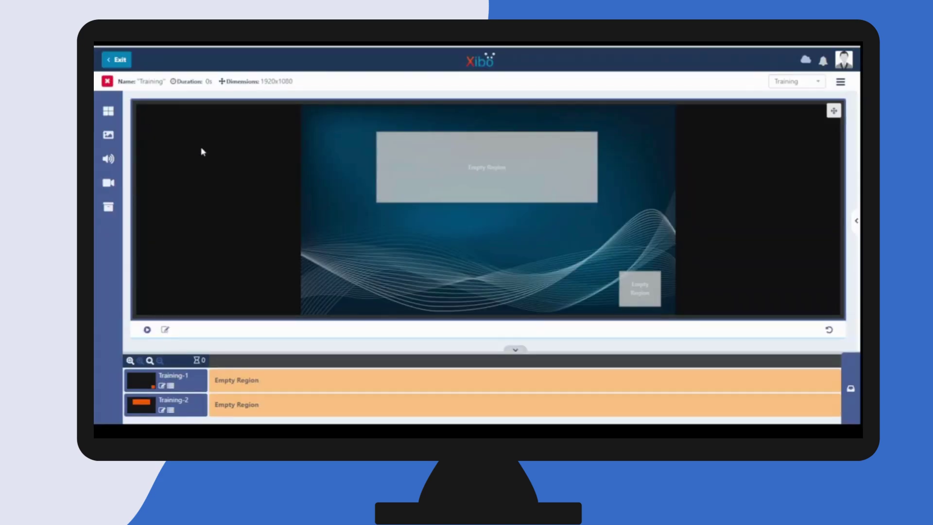